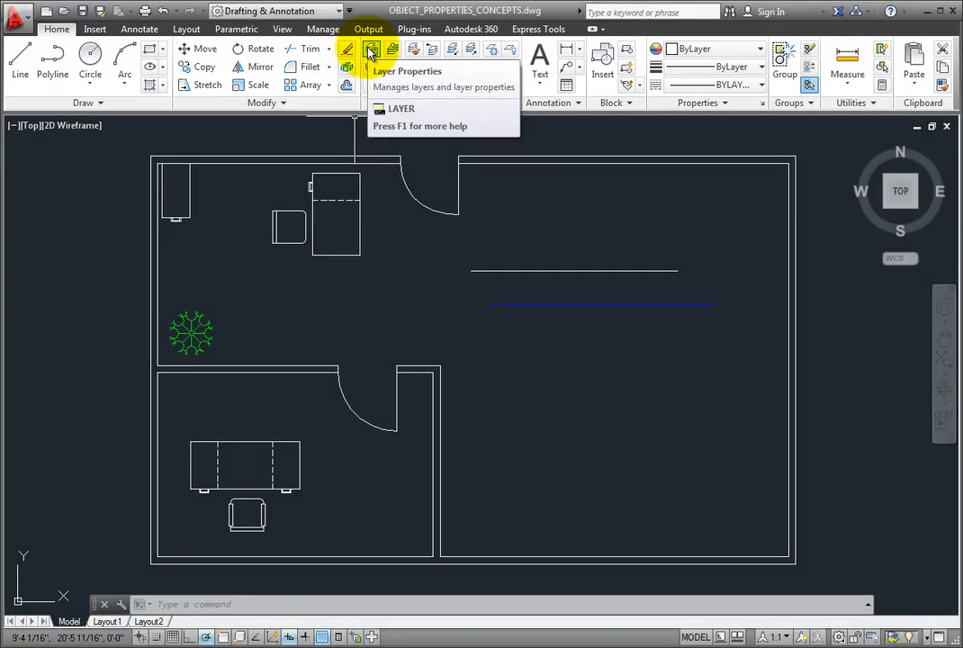
Step: Set layer 0's lineweight to 0.50 mm in the layer properties
{"action": "left_click", "coordinate": [368, 52]}
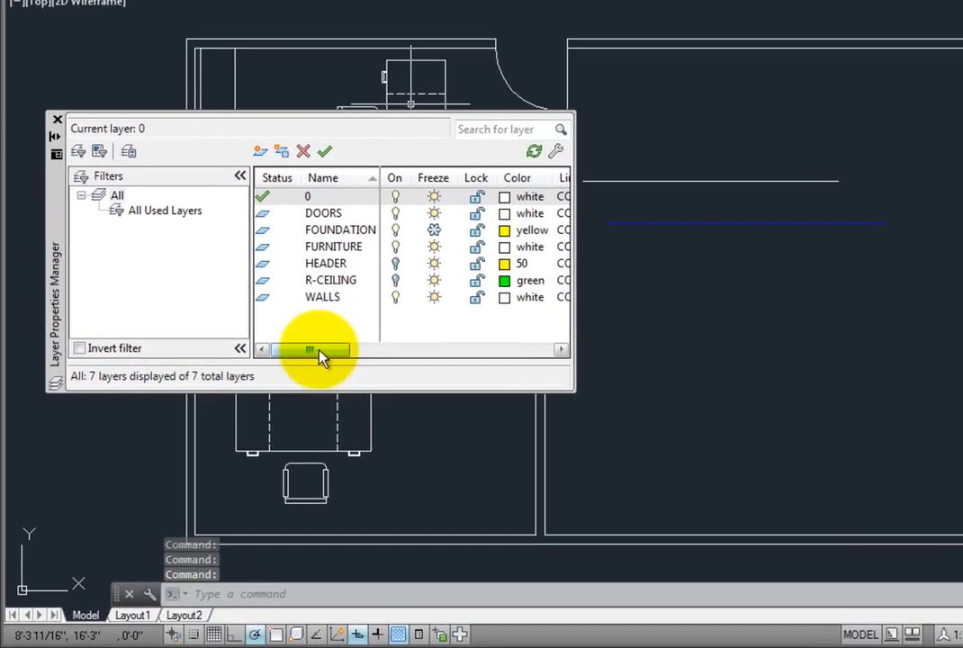
{"action": "left_click_drag", "start_coordinate": [261, 407], "coordinate": [310, 409]}
{"action": "left_click_drag", "start_coordinate": [383, 358], "coordinate": [428, 361]}
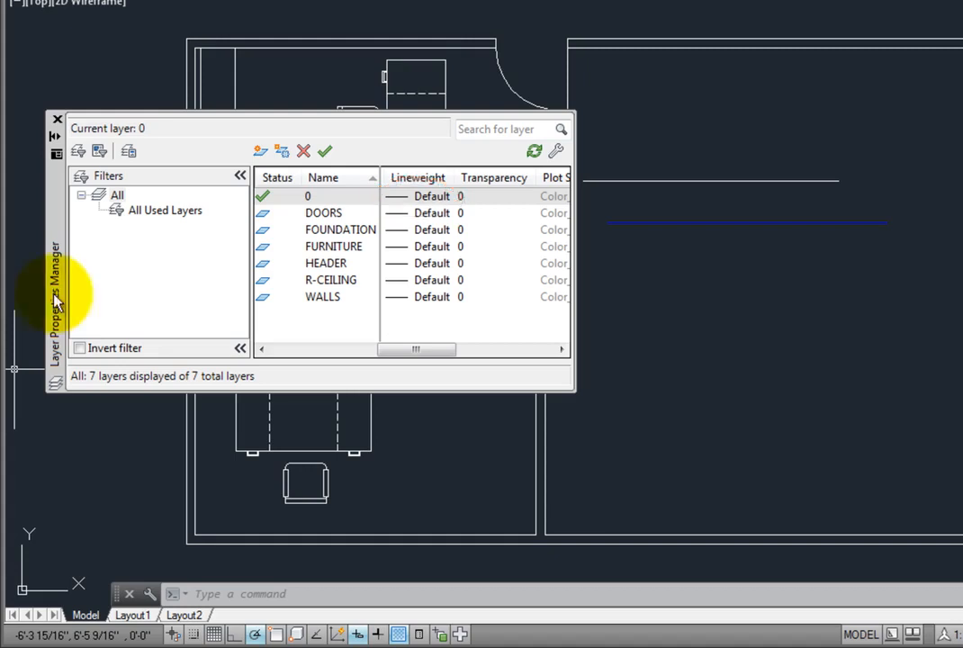
{"action": "left_click", "coordinate": [431, 199]}
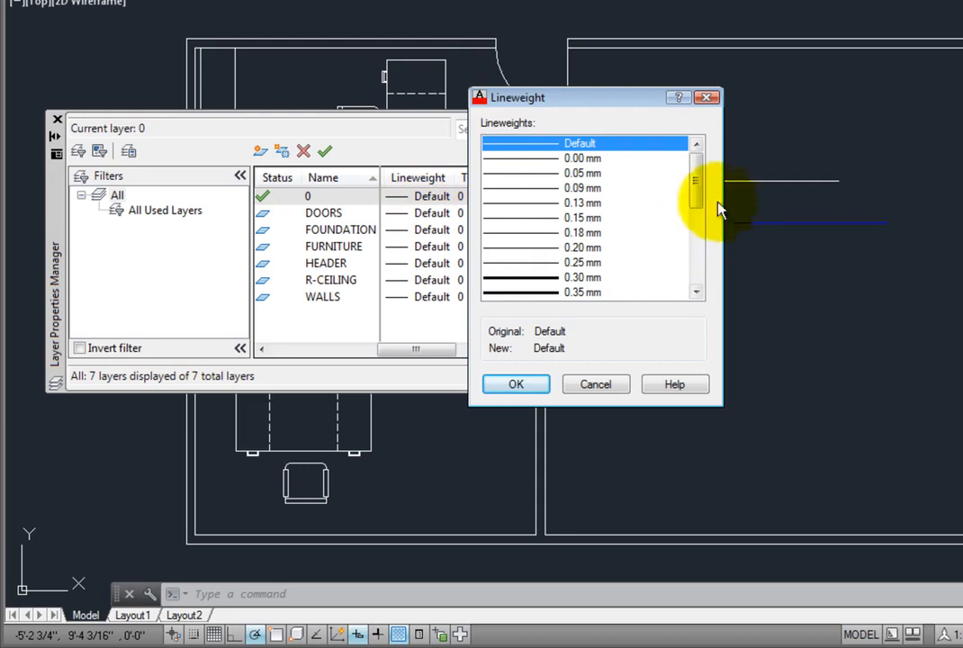
{"action": "left_click_drag", "start_coordinate": [699, 187], "coordinate": [699, 232]}
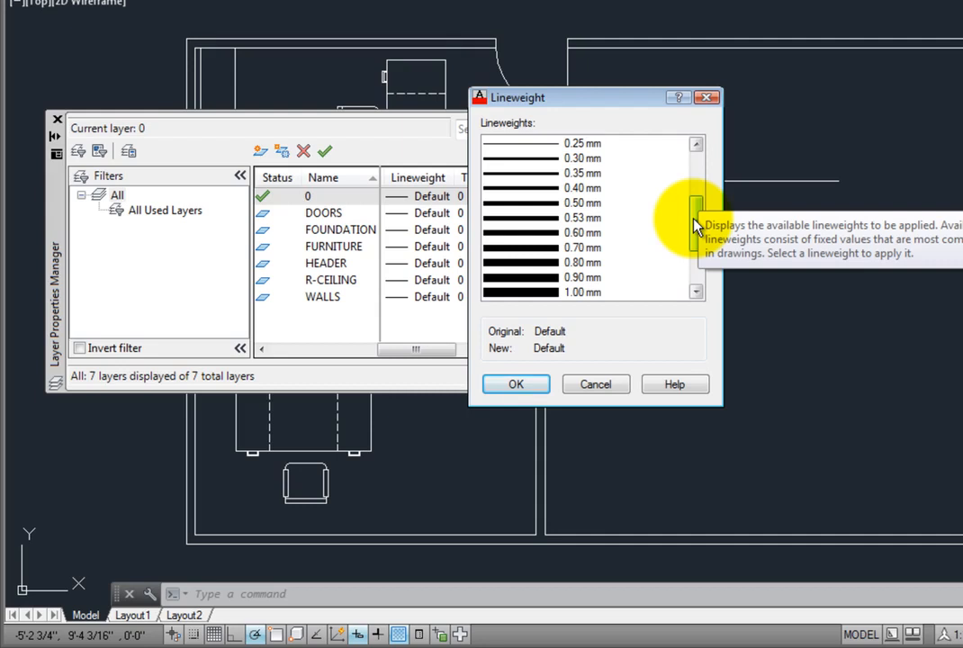
{"action": "left_click", "coordinate": [542, 206]}
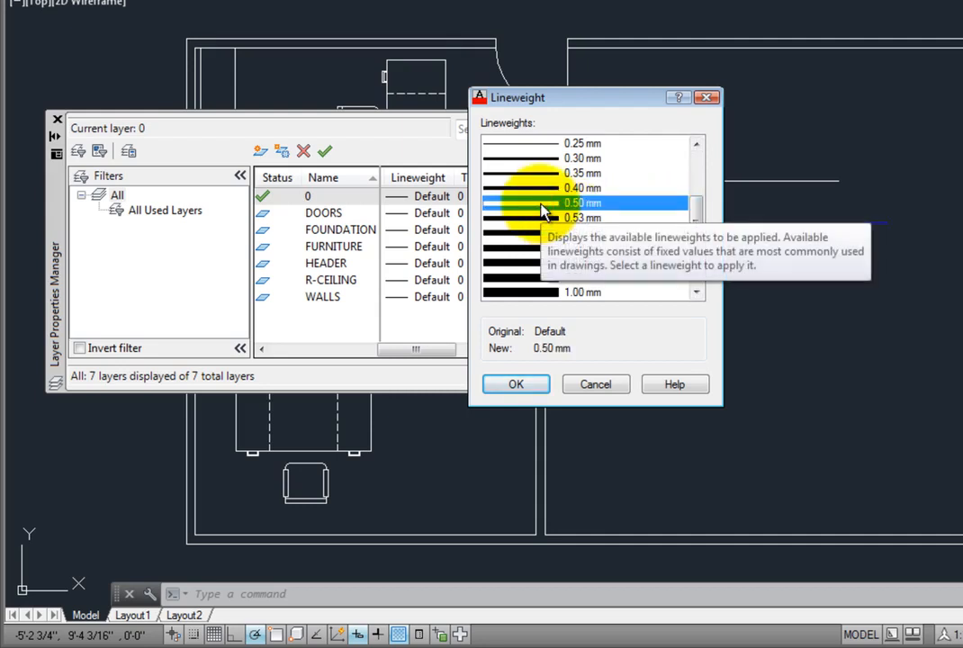
{"action": "left_click", "coordinate": [511, 387]}
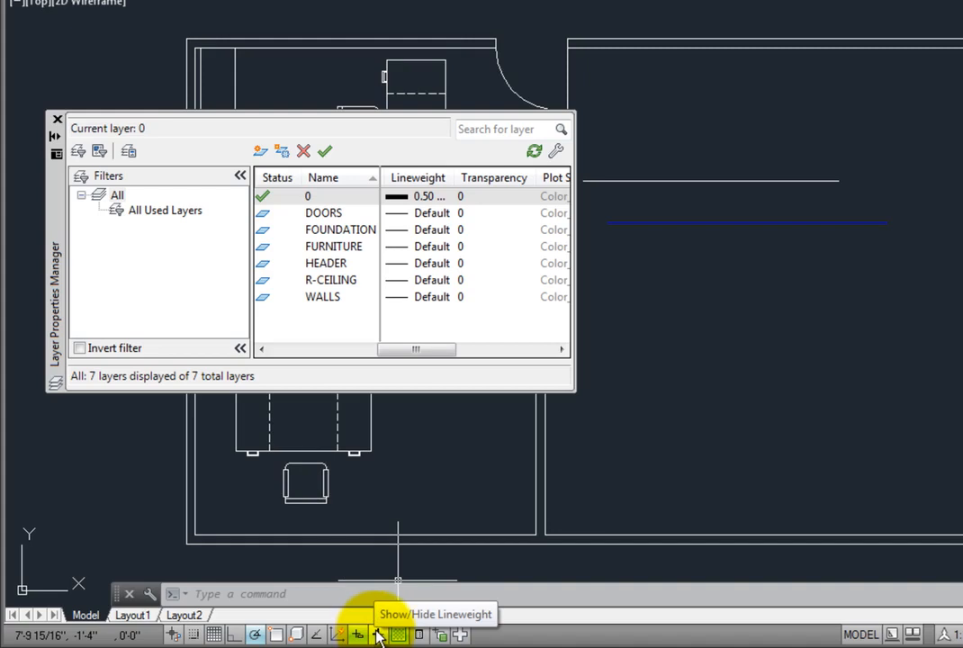
Step: Turn on lineweight display and close the layer manager, toggling the display off and on again to compare
{"action": "left_click", "coordinate": [377, 635]}
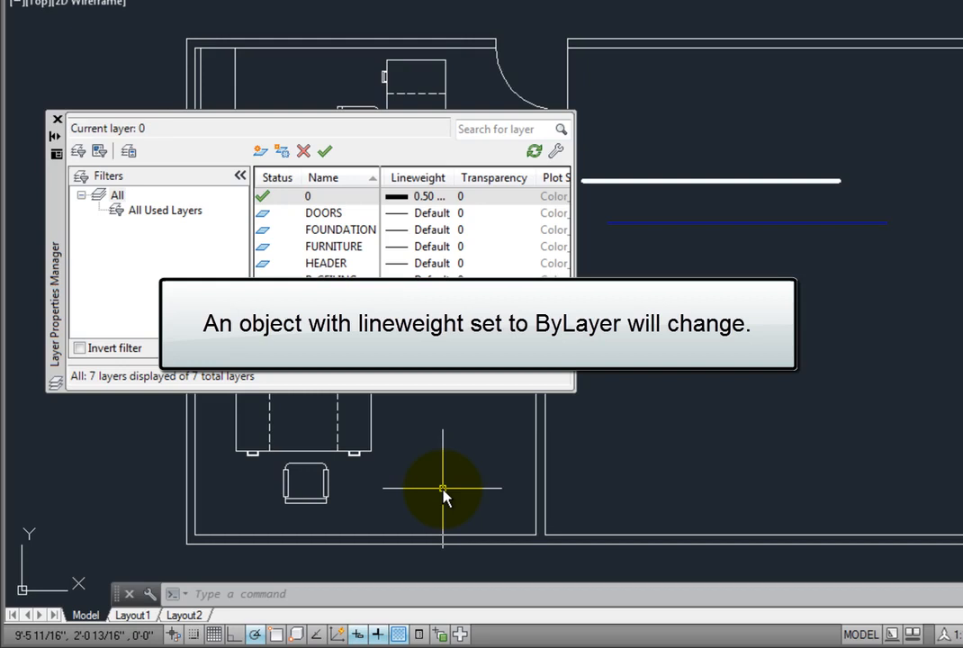
{"action": "left_click", "coordinate": [57, 119]}
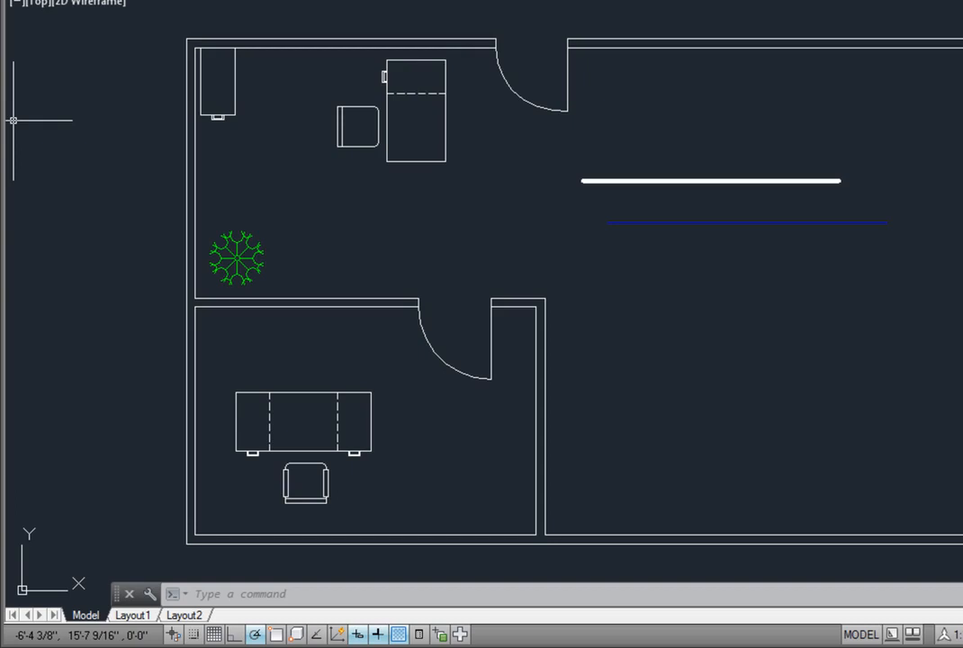
{"action": "left_click", "coordinate": [377, 635]}
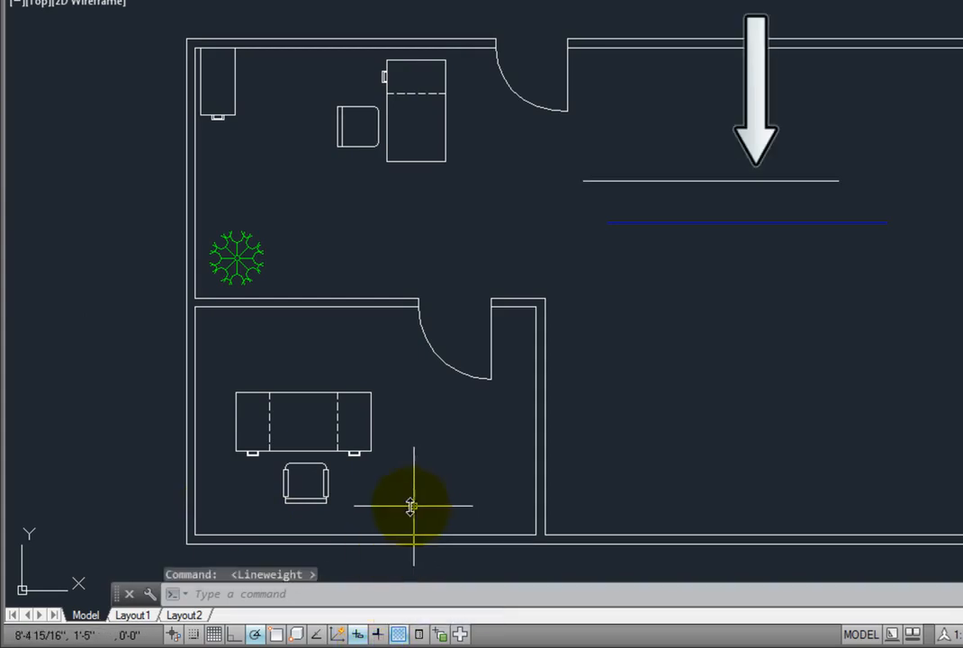
{"action": "left_click", "coordinate": [378, 632]}
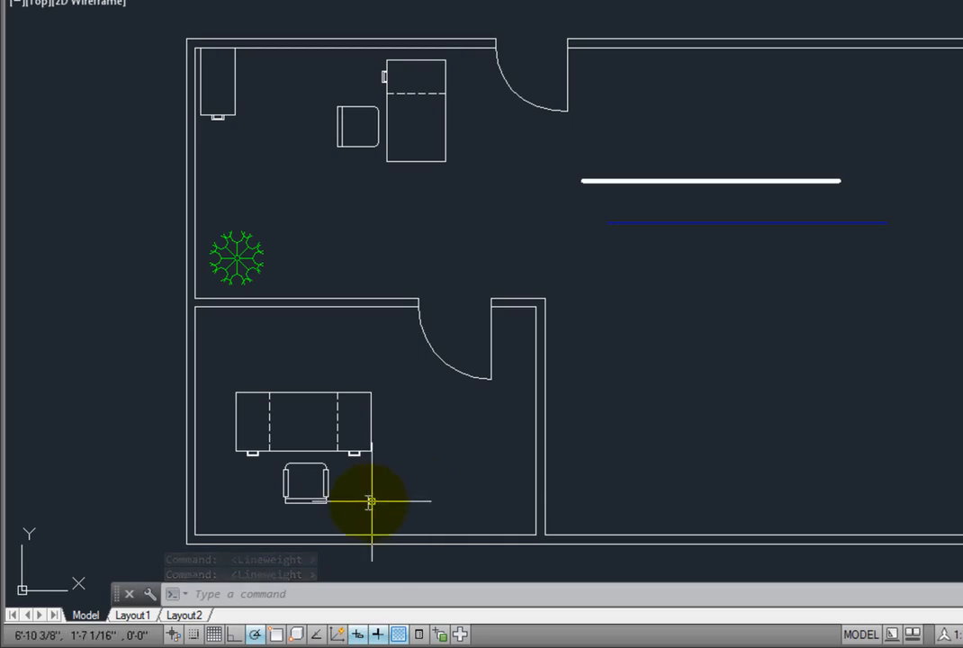
Step: Review the default lineweight choices and the display scale in the lineweight settings
{"action": "right_click", "coordinate": [376, 636]}
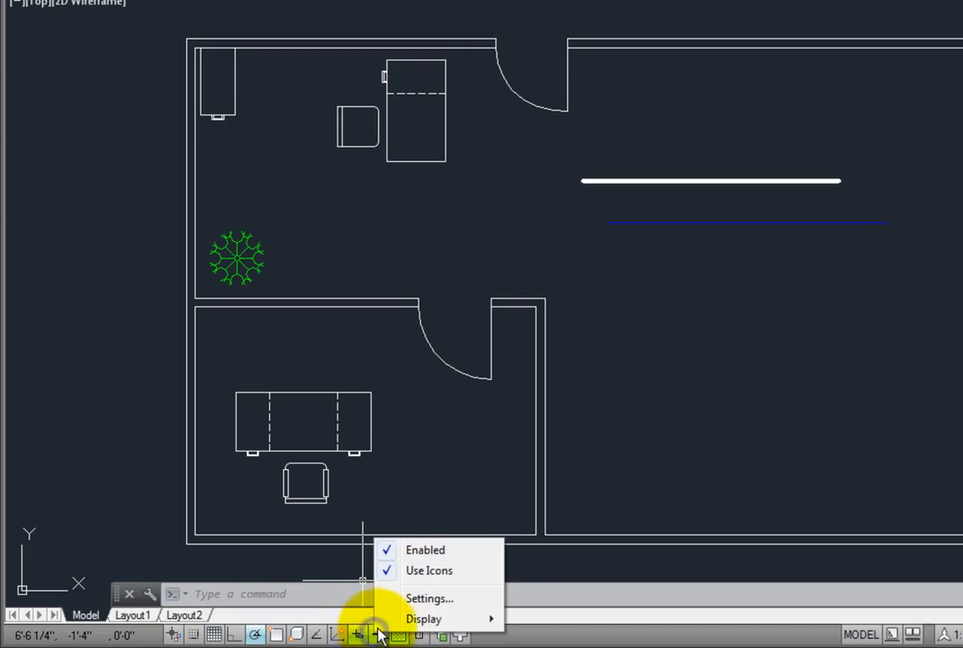
{"action": "left_click", "coordinate": [423, 603]}
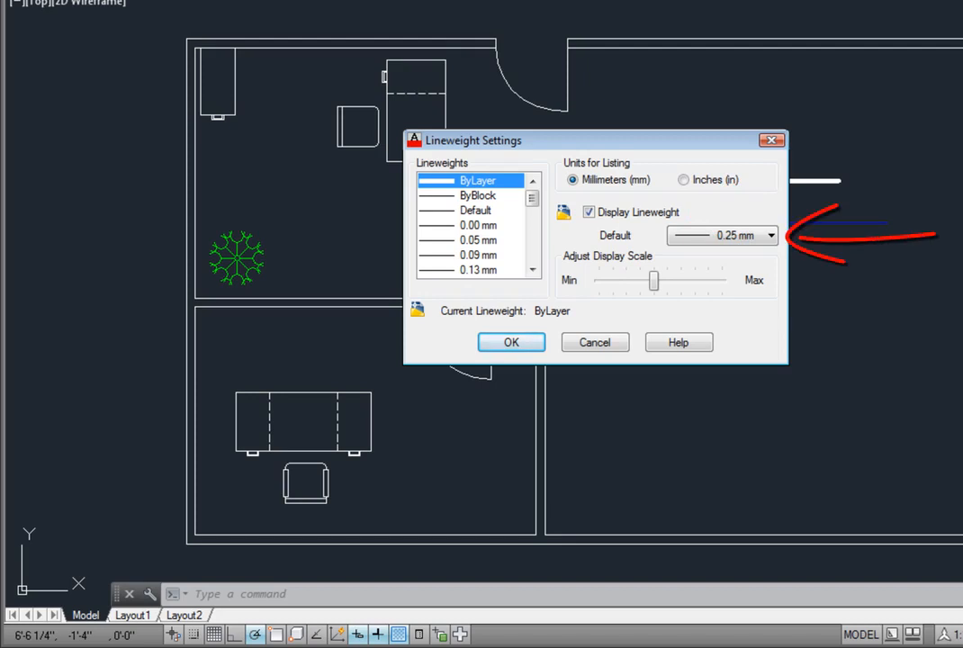
{"action": "left_click", "coordinate": [769, 238]}
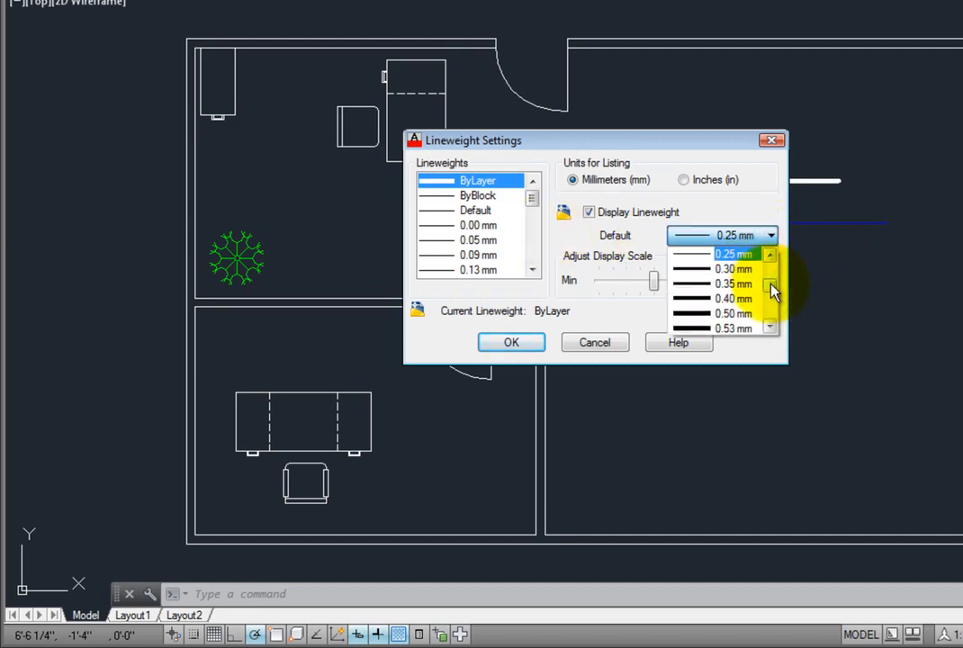
{"action": "left_click", "coordinate": [659, 281]}
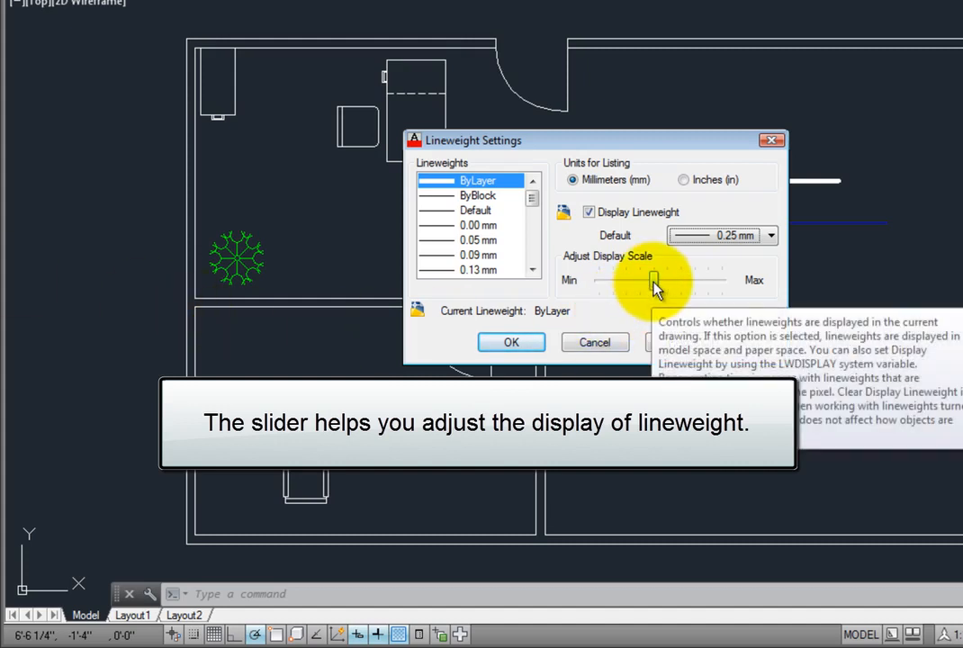
{"action": "mouse_move", "coordinate": [655, 286]}
{"action": "left_mouse_down"}
{"action": "mouse_move", "coordinate": [716, 292]}
{"action": "mouse_move", "coordinate": [615, 290]}
{"action": "mouse_move", "coordinate": [683, 298]}
{"action": "mouse_move", "coordinate": [657, 304]}
{"action": "left_mouse_up"}
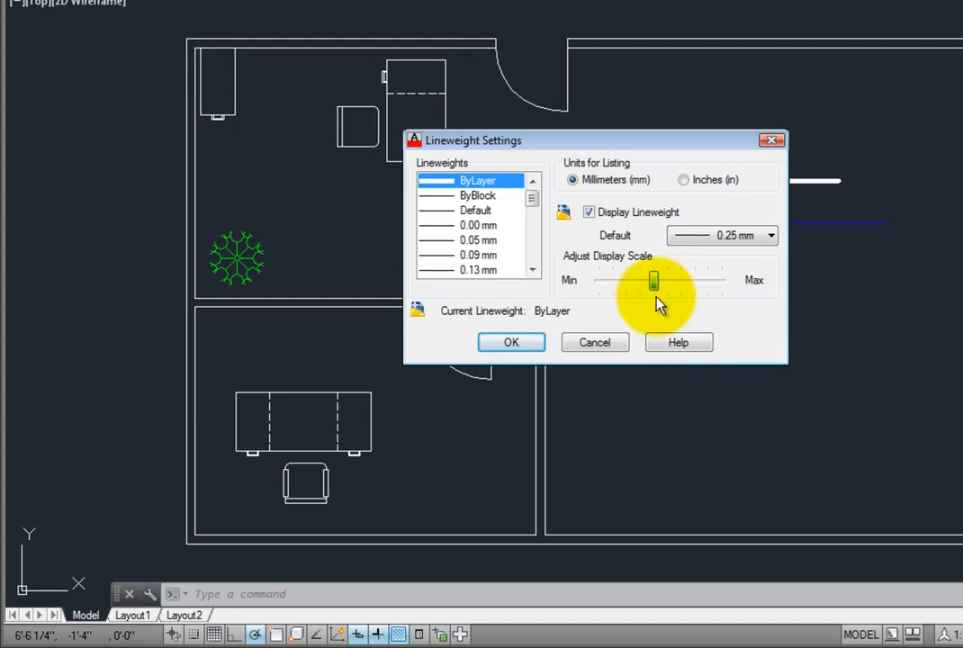
{"action": "left_click", "coordinate": [508, 345]}
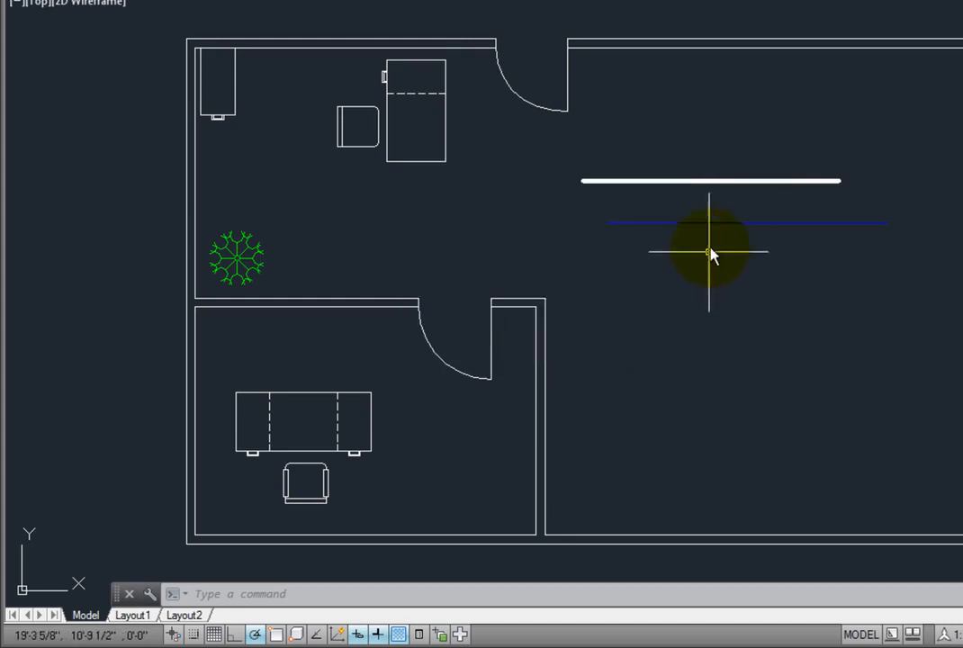
Step: Examine the displayed thickness of the white line at close and distant zoom levels
{"action": "scroll", "coordinate": [709, 258], "scroll_direction": "up", "scroll_amount": 5}
{"action": "middle_click_drag", "start_coordinate": [703, 122], "coordinate": [648, 333]}
{"action": "scroll", "coordinate": [648, 333], "scroll_direction": "up", "scroll_amount": 2}
{"action": "mouse_move", "coordinate": [727, 124]}
{"action": "middle_mouse_down"}
{"action": "mouse_move", "coordinate": [720, 394]}
{"action": "mouse_move", "coordinate": [721, 329]}
{"action": "middle_mouse_up"}
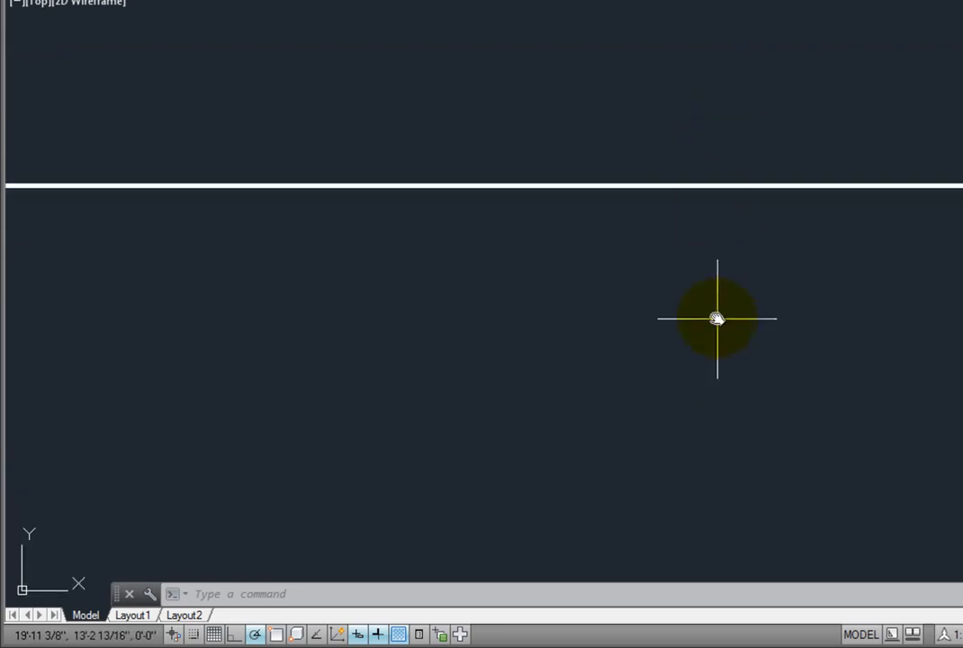
{"action": "scroll", "coordinate": [707, 209], "scroll_direction": "up", "scroll_amount": 2}
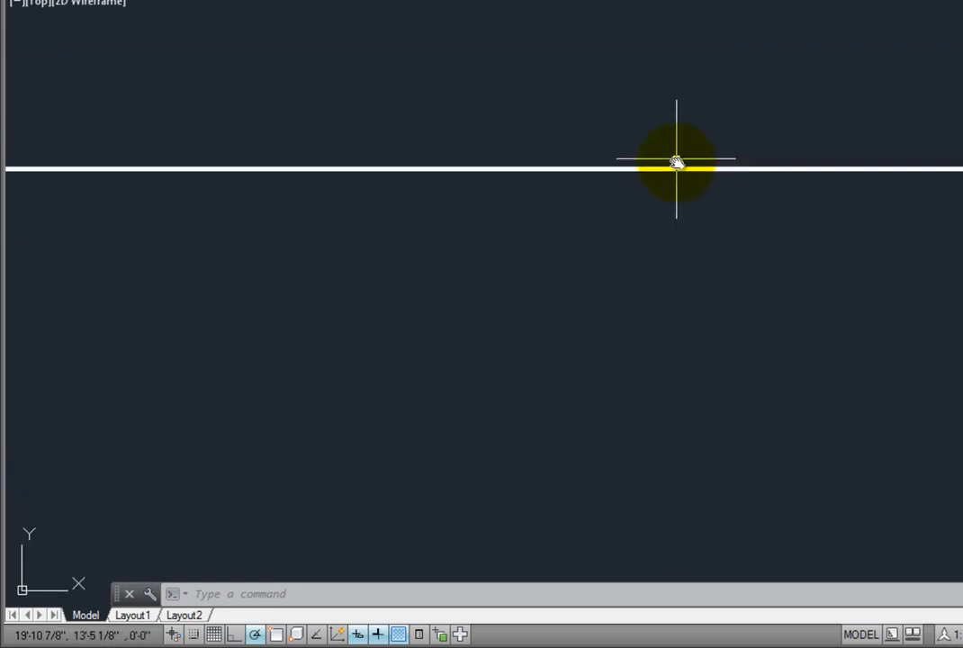
{"action": "middle_click_drag", "start_coordinate": [676, 161], "coordinate": [673, 334]}
{"action": "scroll", "coordinate": [673, 334], "scroll_direction": "down", "scroll_amount": 5}
{"action": "middle_click_drag", "start_coordinate": [679, 406], "coordinate": [681, 261]}
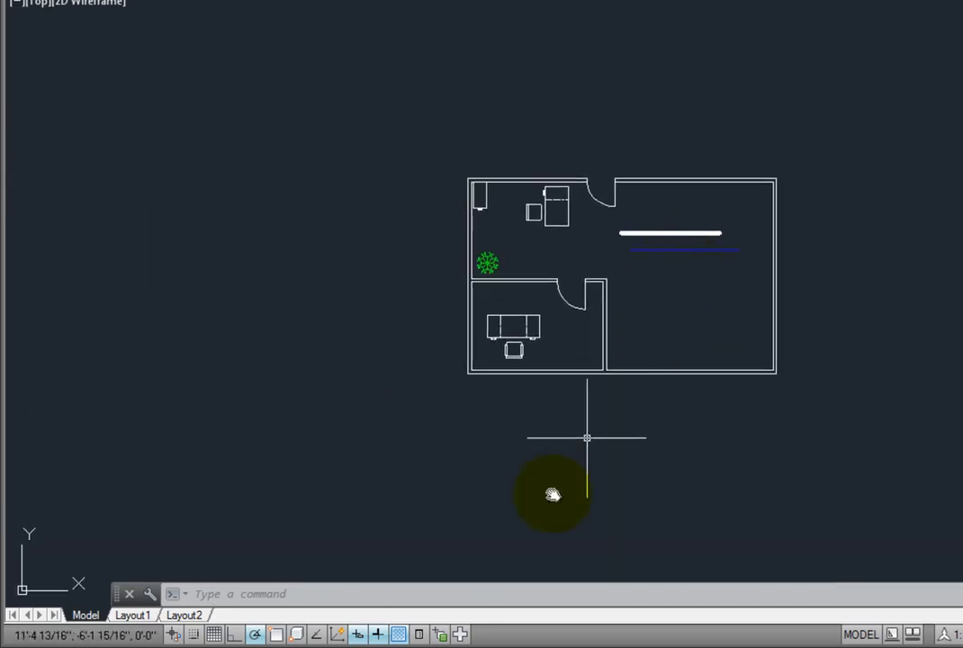
Step: Set the display scale in the lineweight settings to its maximum
{"action": "right_click", "coordinate": [377, 637]}
{"action": "left_click", "coordinate": [425, 607]}
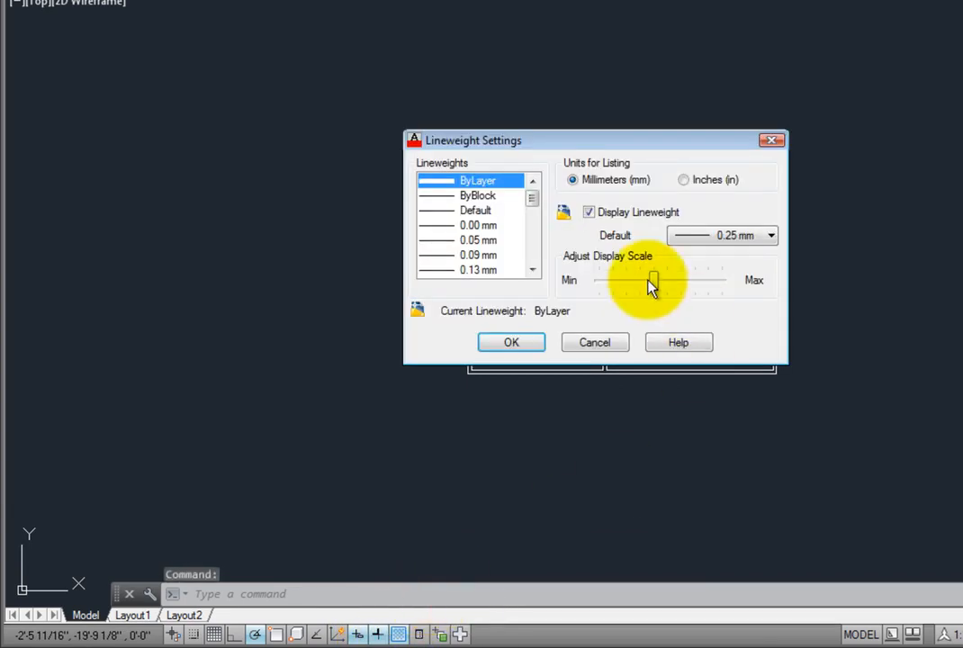
{"action": "left_click_drag", "start_coordinate": [654, 282], "coordinate": [720, 280]}
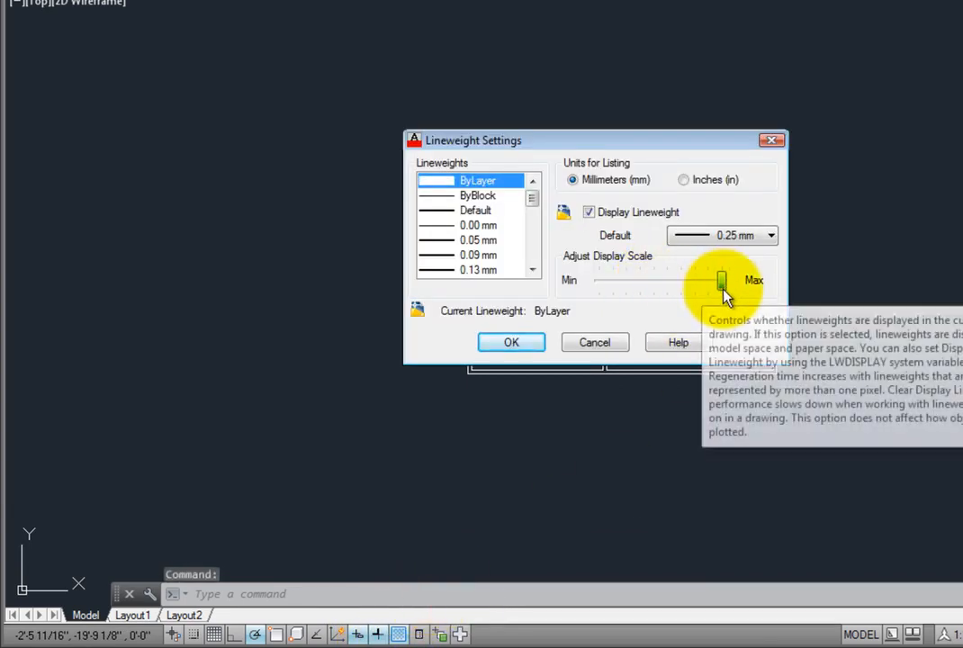
{"action": "left_click", "coordinate": [510, 342]}
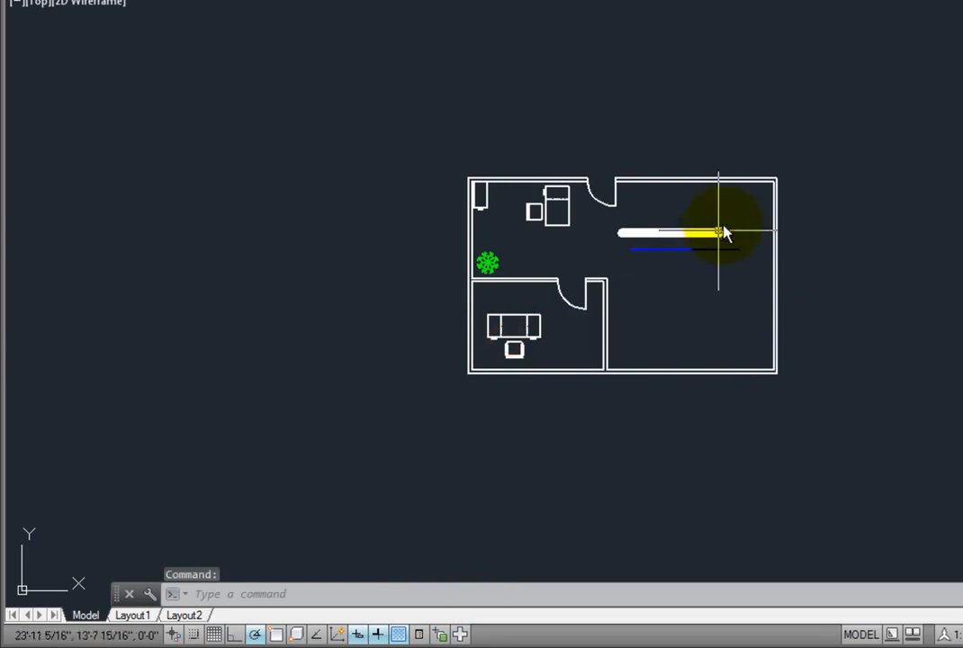
Step: Inspect the white and blue lines at several zoom levels to compare their thickness at the enlarged display scale
{"action": "scroll", "coordinate": [671, 236], "scroll_direction": "up", "scroll_amount": 4}
{"action": "scroll", "coordinate": [670, 240], "scroll_direction": "up", "scroll_amount": 4}
{"action": "scroll", "coordinate": [673, 220], "scroll_direction": "up", "scroll_amount": 4}
{"action": "scroll", "coordinate": [678, 193], "scroll_direction": "up", "scroll_amount": 3}
{"action": "scroll", "coordinate": [679, 234], "scroll_direction": "down", "scroll_amount": 5}
{"action": "scroll", "coordinate": [682, 269], "scroll_direction": "down", "scroll_amount": 4}
{"action": "scroll", "coordinate": [687, 324], "scroll_direction": "up", "scroll_amount": 2}
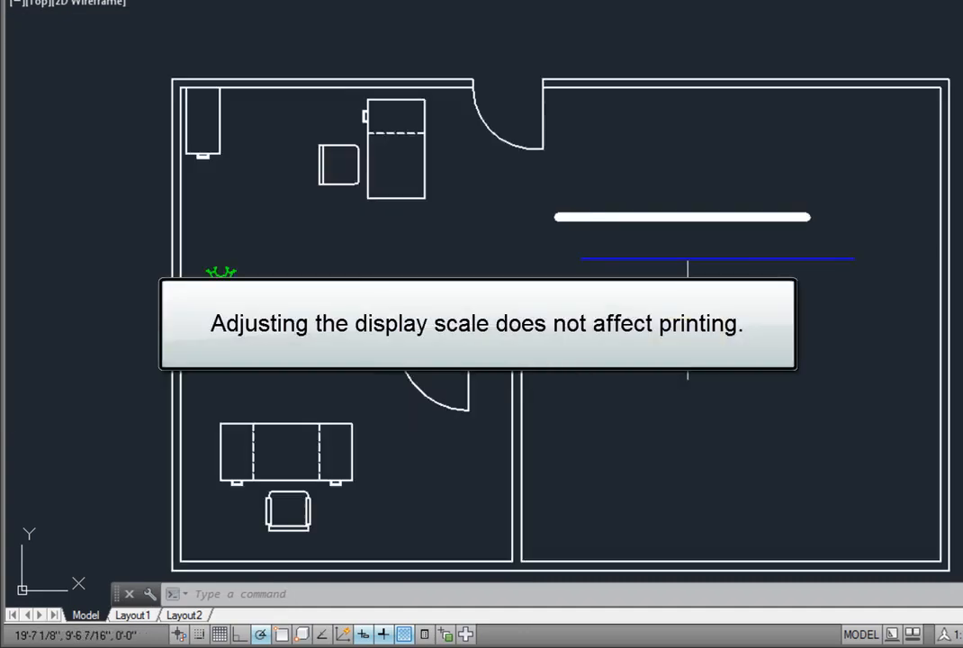
{"action": "middle_click_drag", "start_coordinate": [688, 300], "coordinate": [693, 270]}
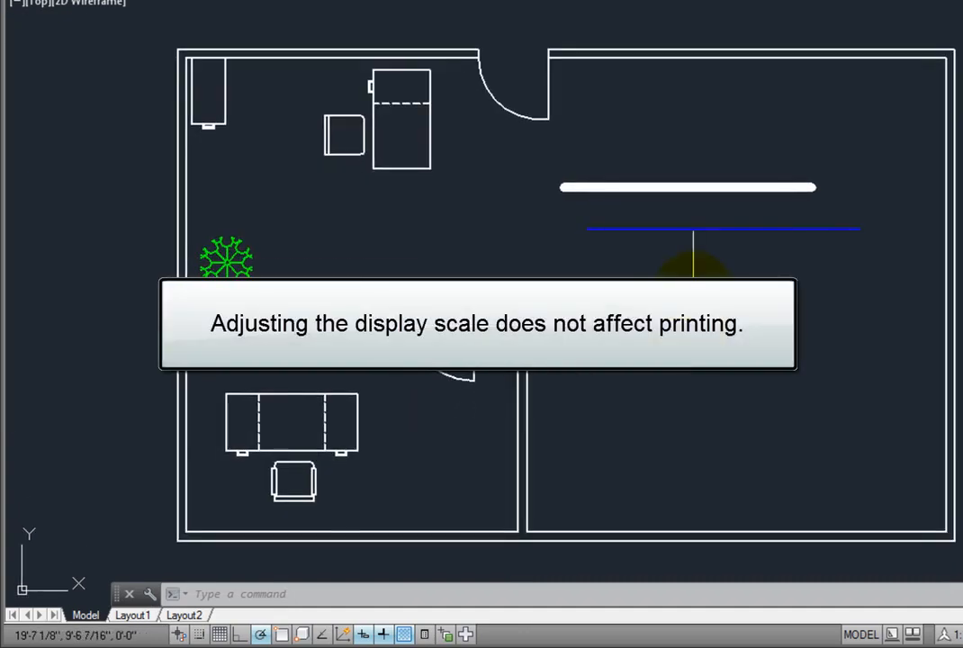